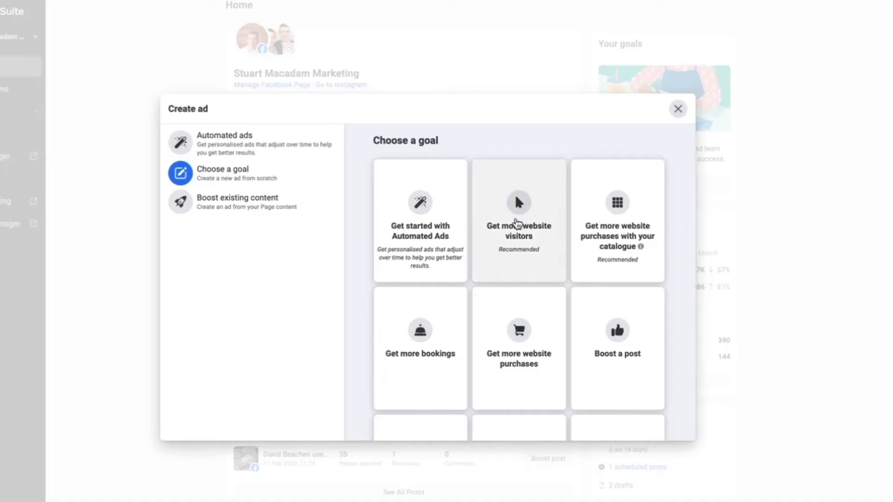
Step: From All tools, start a new ad to reach goals like Get more website visitors and Boost a post
{"action": "scroll", "coordinate": [517, 224], "scroll_direction": "down", "scroll_amount": 3}
{"action": "scroll", "coordinate": [517, 224], "scroll_direction": "down", "scroll_amount": 4}
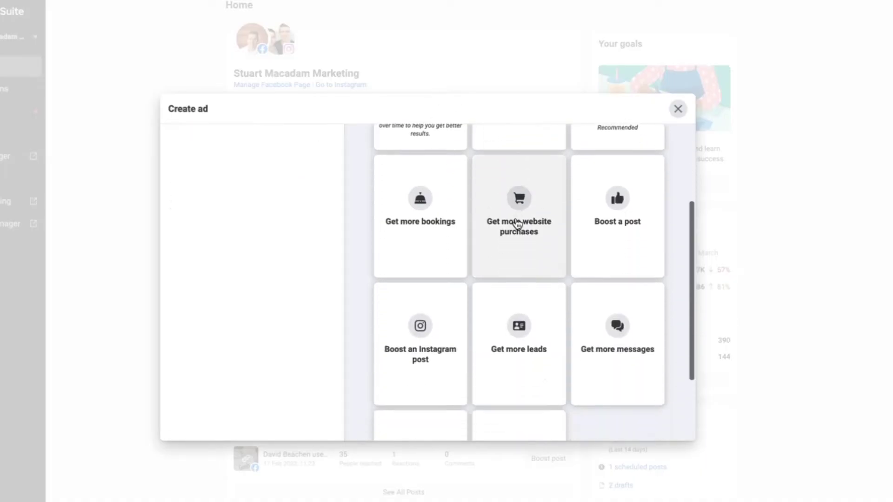
{"action": "scroll", "coordinate": [517, 224], "scroll_direction": "up", "scroll_amount": 6}
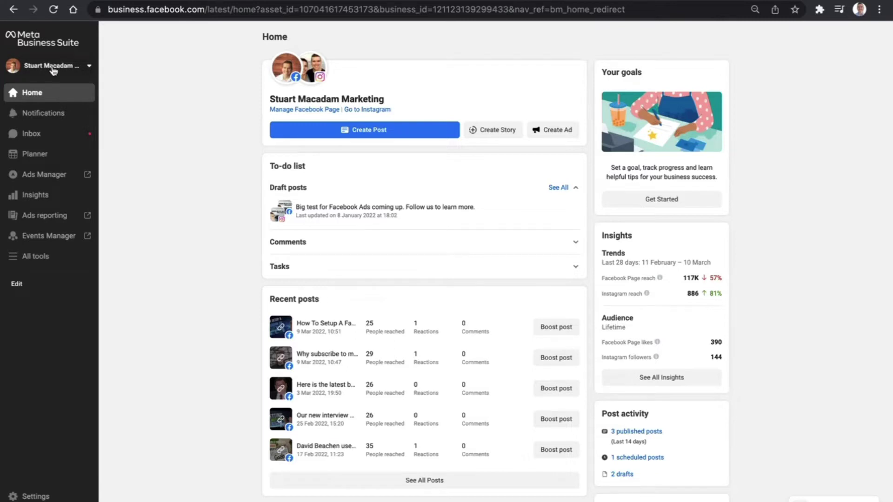
{"action": "left_click", "coordinate": [38, 269]}
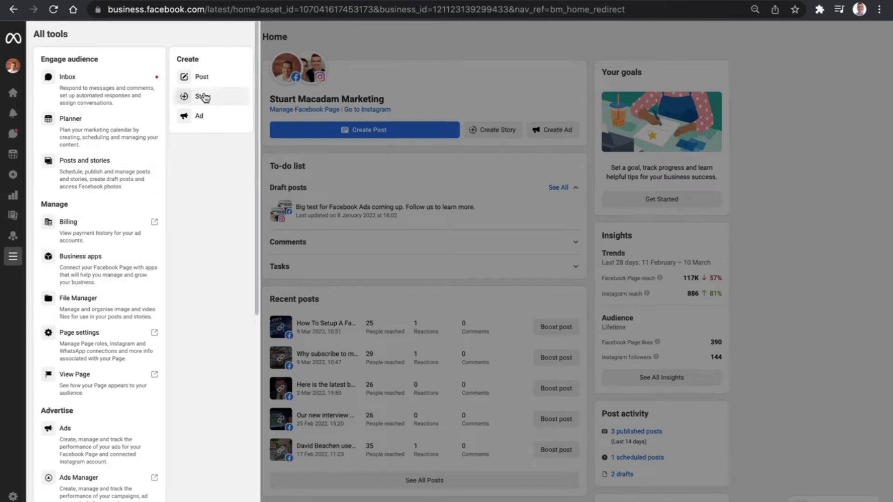
{"action": "left_click", "coordinate": [203, 117]}
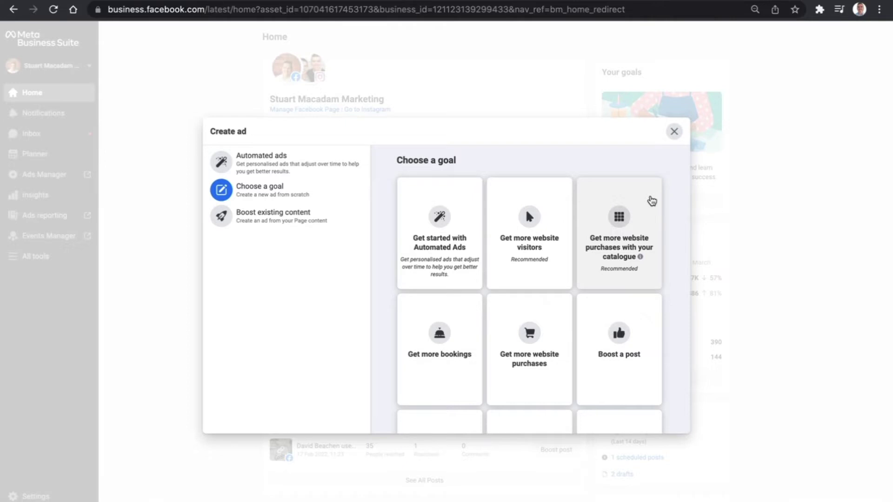
{"action": "scroll", "coordinate": [671, 243], "scroll_direction": "down", "scroll_amount": 1}
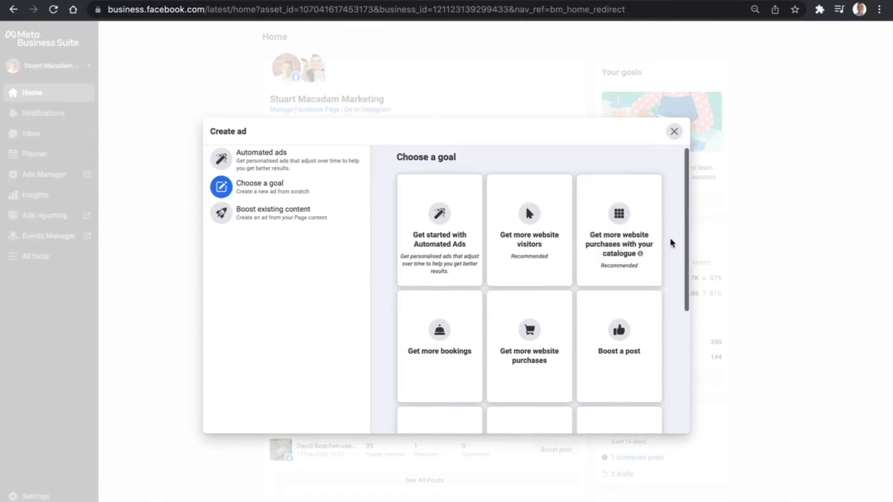
{"action": "scroll", "coordinate": [671, 243], "scroll_direction": "down", "scroll_amount": 5}
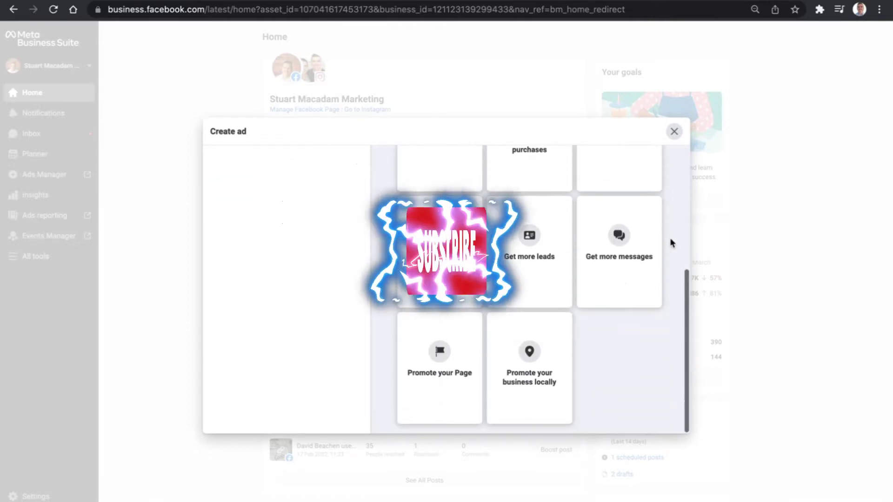
{"action": "scroll", "coordinate": [672, 243], "scroll_direction": "up", "scroll_amount": 3}
{"action": "scroll", "coordinate": [671, 242], "scroll_direction": "up", "scroll_amount": 3}
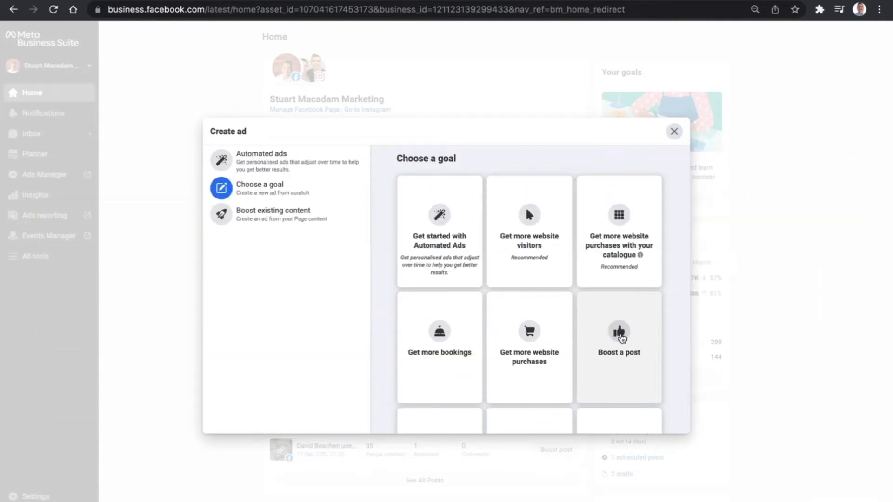
Step: Choose Boost a post, glance at the Instagram posts, then browse the Facebook posts list
{"action": "left_click", "coordinate": [620, 334]}
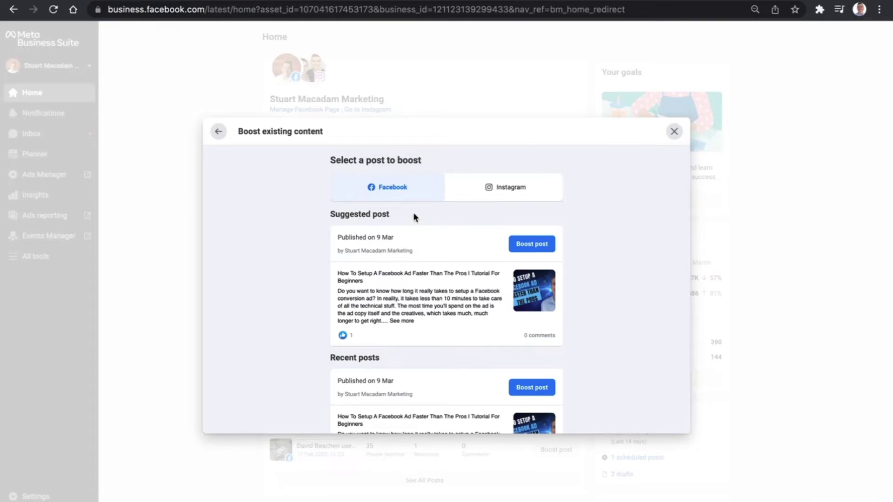
{"action": "left_click", "coordinate": [493, 188]}
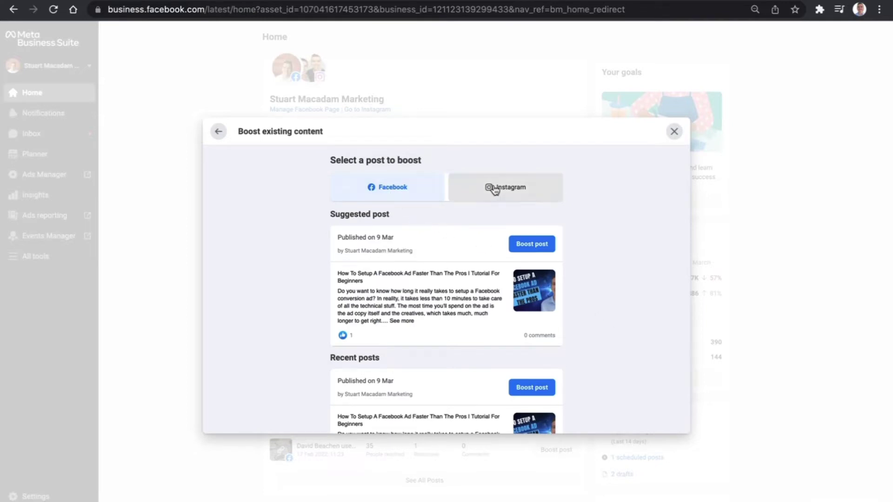
{"action": "left_click", "coordinate": [426, 194]}
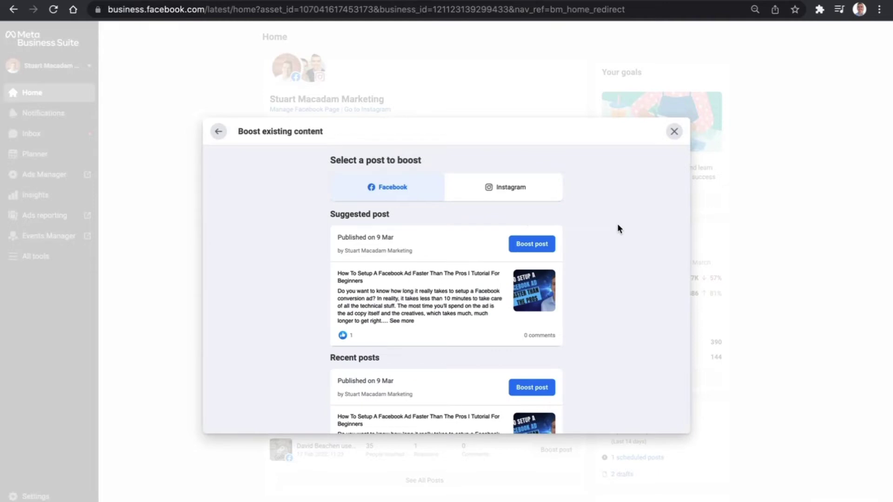
{"action": "scroll", "coordinate": [618, 226], "scroll_direction": "down", "scroll_amount": 3}
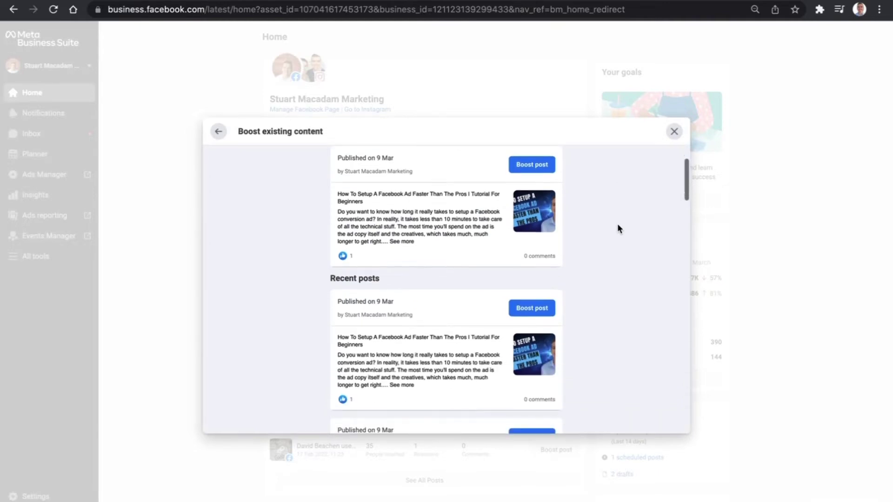
{"action": "scroll", "coordinate": [617, 228], "scroll_direction": "down", "scroll_amount": 7}
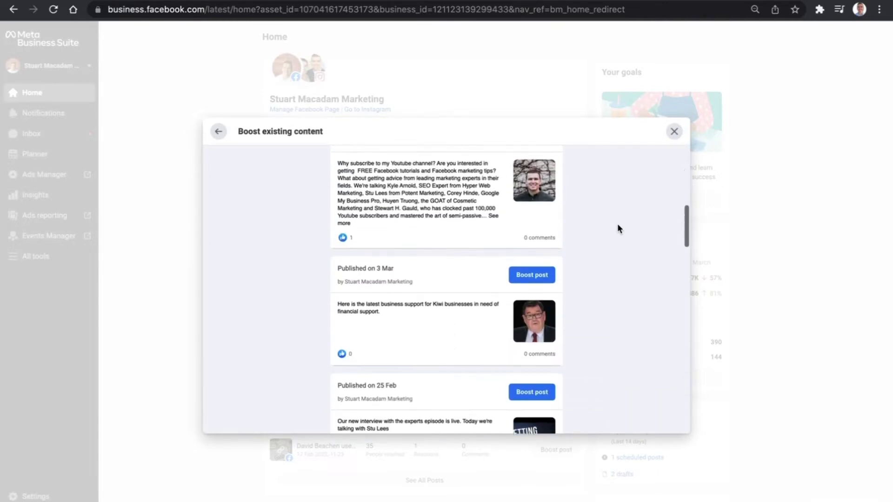
{"action": "scroll", "coordinate": [619, 229], "scroll_direction": "down", "scroll_amount": 1}
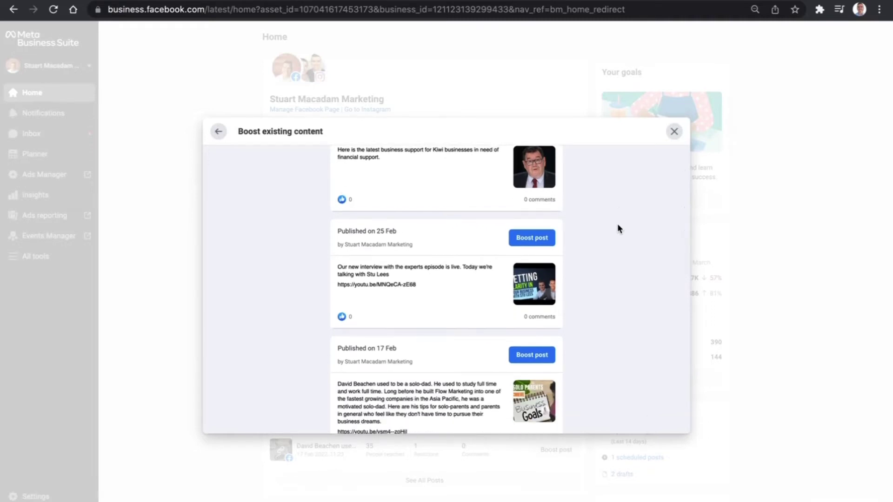
Step: Boost the 25 Feb interview post and change its button label from Send Message to No button
{"action": "left_click", "coordinate": [529, 242]}
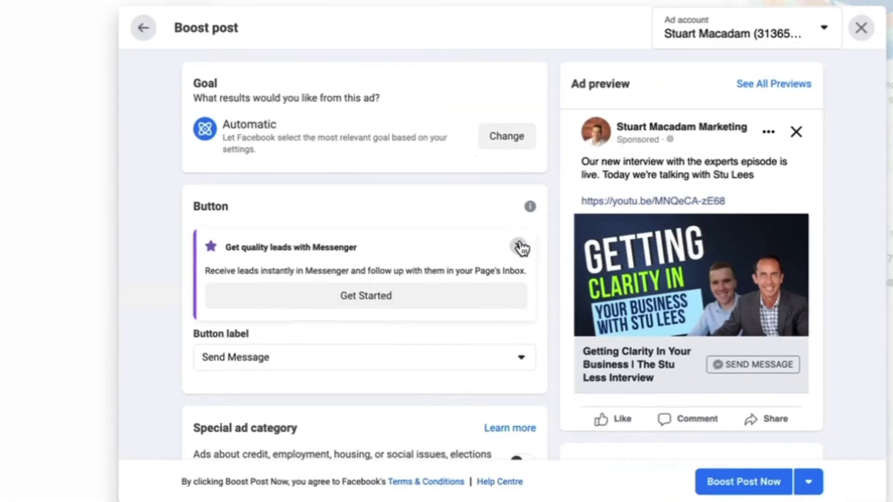
{"action": "scroll", "coordinate": [520, 248], "scroll_direction": "down", "scroll_amount": 2}
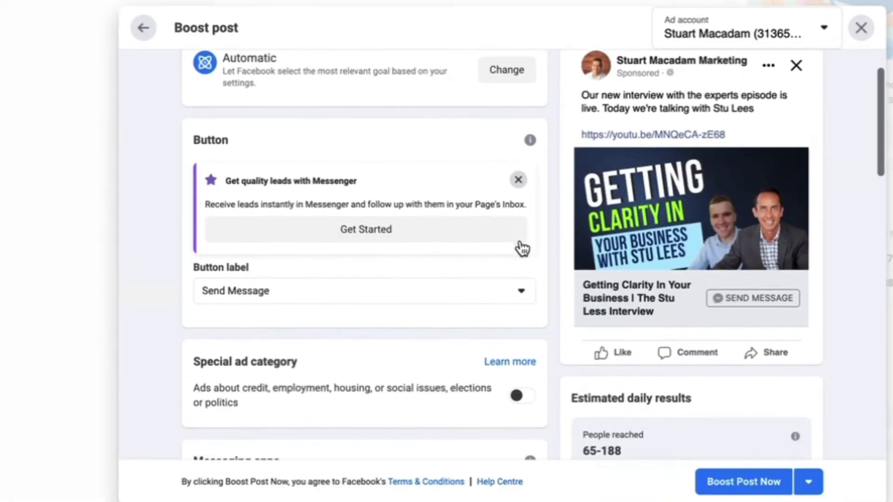
{"action": "left_click", "coordinate": [368, 300]}
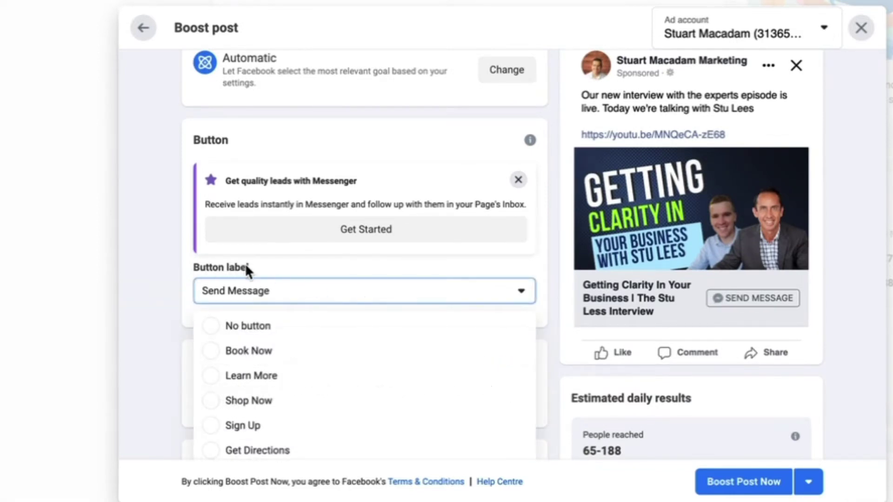
{"action": "left_click", "coordinate": [214, 334]}
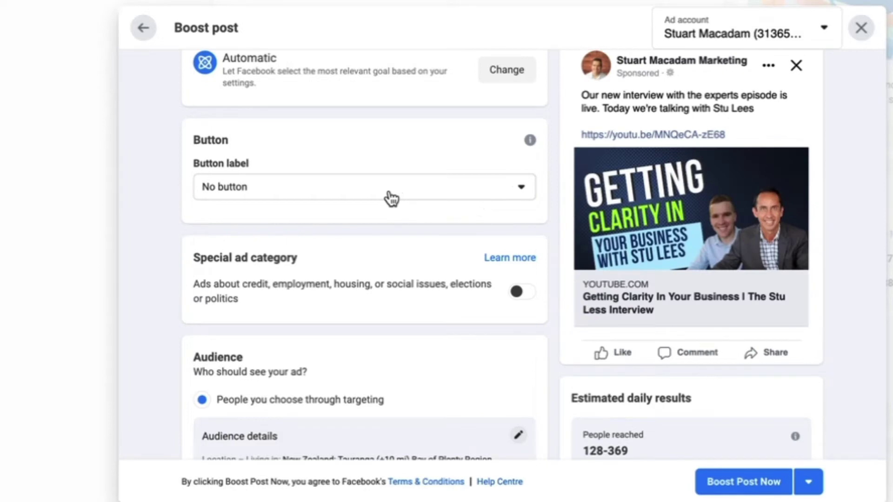
{"action": "left_click", "coordinate": [391, 197]}
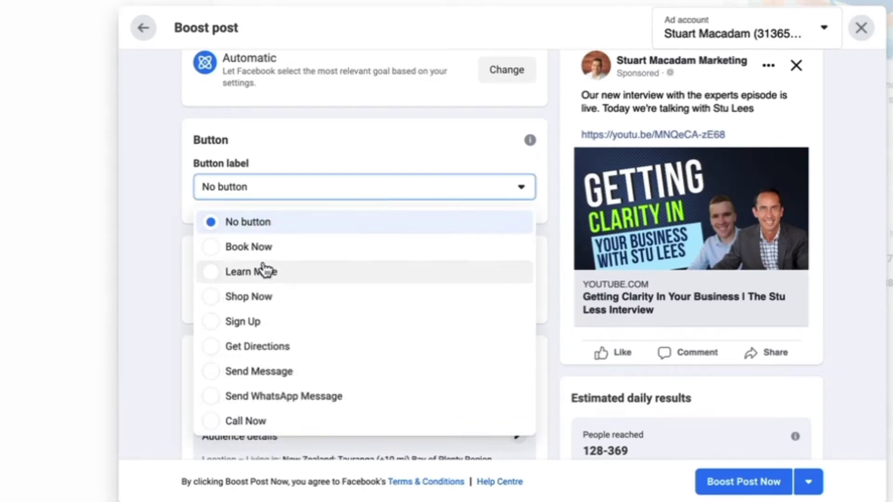
{"action": "left_click", "coordinate": [546, 166]}
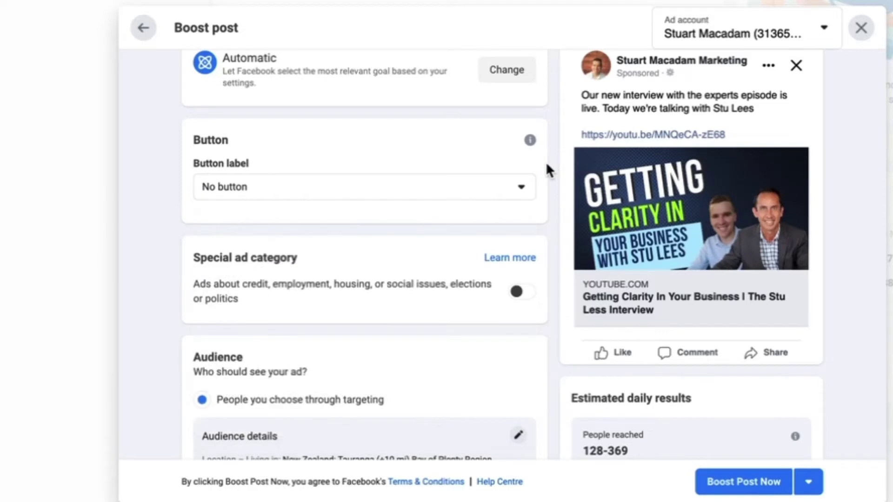
{"action": "scroll", "coordinate": [401, 199], "scroll_direction": "down", "scroll_amount": 5}
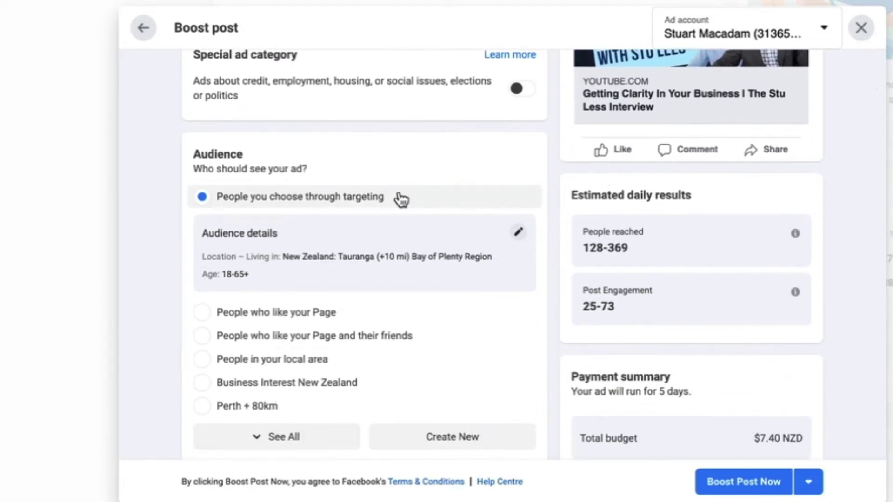
Step: Edit the audience and lower its maximum age so it targets ages 18-30
{"action": "left_click", "coordinate": [519, 235]}
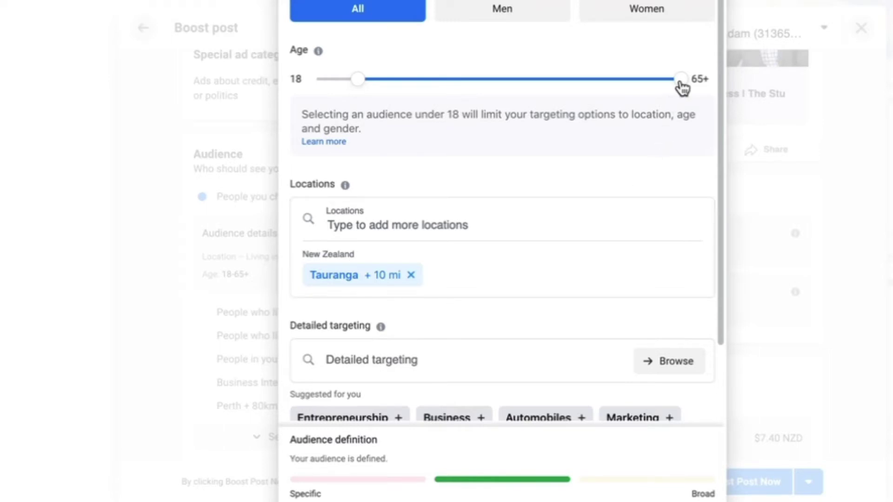
{"action": "scroll", "coordinate": [635, 209], "scroll_direction": "down", "scroll_amount": 2}
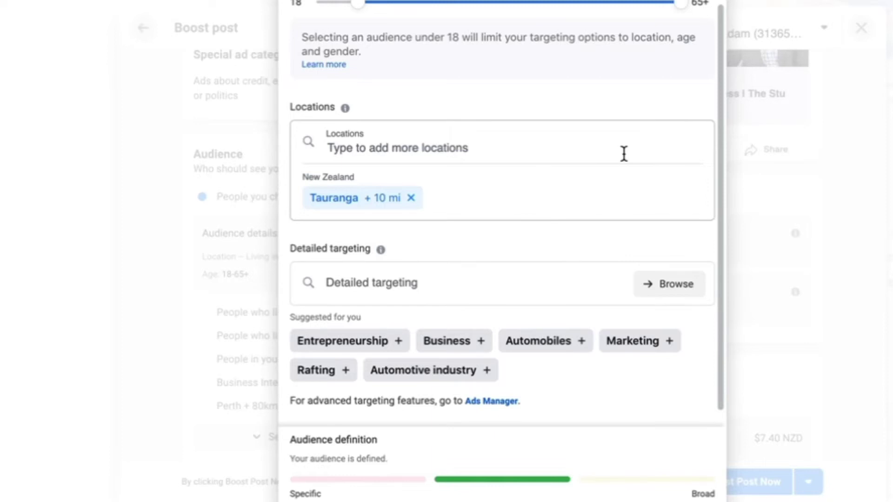
{"action": "scroll", "coordinate": [624, 156], "scroll_direction": "up", "scroll_amount": 2}
{"action": "left_click_drag", "start_coordinate": [681, 80], "coordinate": [441, 86]}
{"action": "scroll", "coordinate": [441, 85], "scroll_direction": "up", "scroll_amount": 1}
{"action": "scroll", "coordinate": [441, 85], "scroll_direction": "down", "scroll_amount": 1}
Step: Add Business (Interests) to detailed targeting and save the audience
{"action": "left_click", "coordinate": [413, 363]}
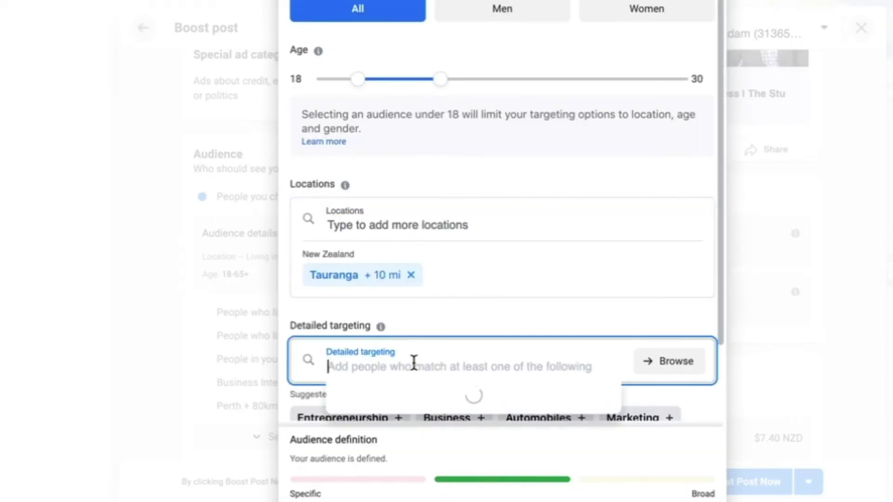
{"action": "type", "text": "busi"}
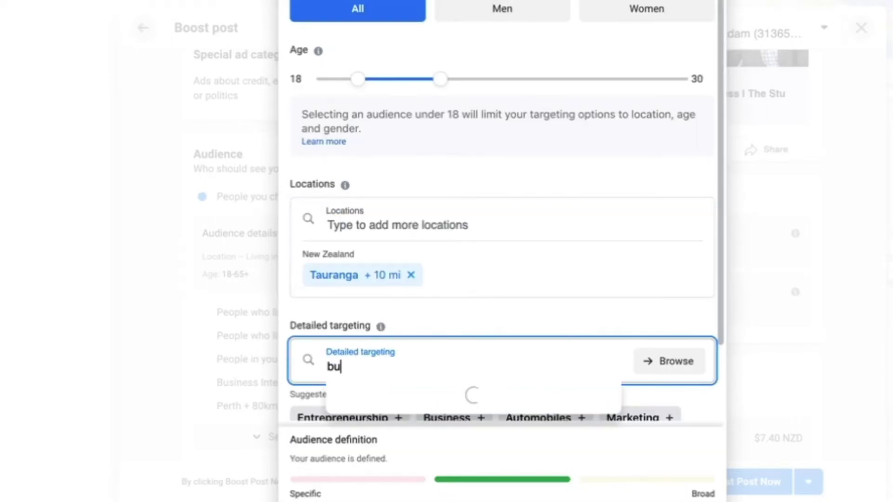
{"action": "left_click", "coordinate": [413, 409]}
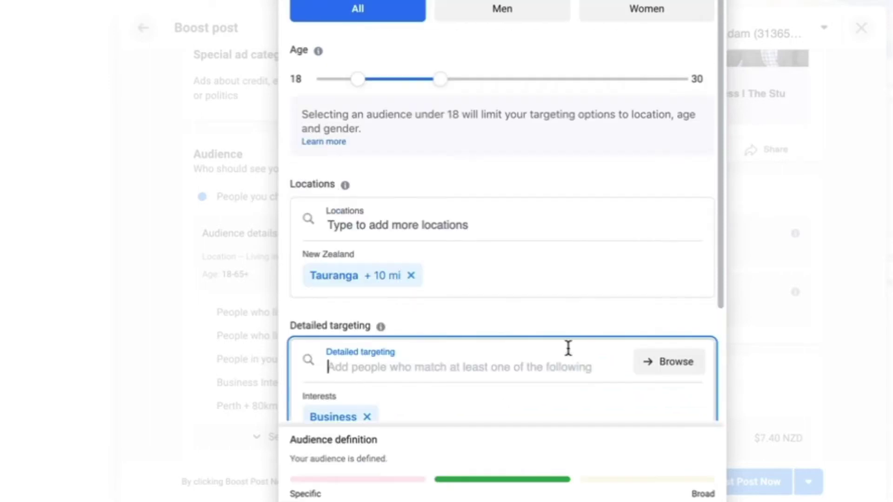
{"action": "scroll", "coordinate": [492, 309], "scroll_direction": "down", "scroll_amount": 2}
{"action": "scroll", "coordinate": [490, 309], "scroll_direction": "up", "scroll_amount": 2}
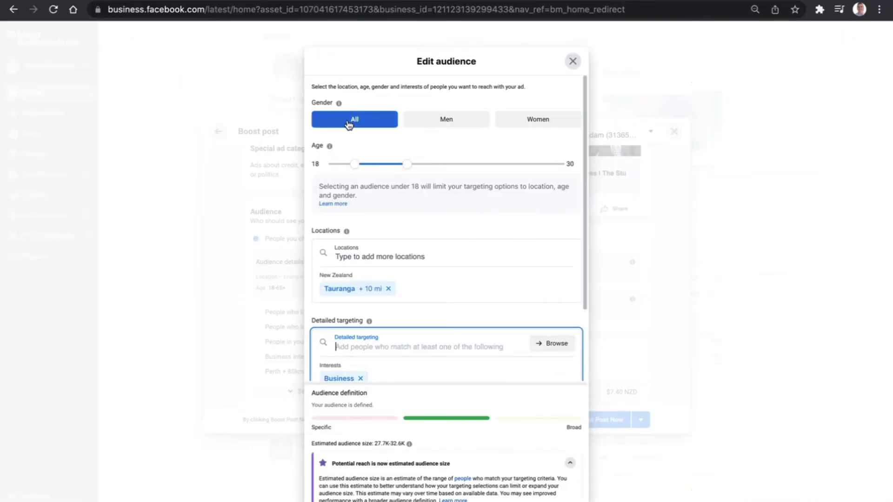
{"action": "scroll", "coordinate": [417, 255], "scroll_direction": "down", "scroll_amount": 1}
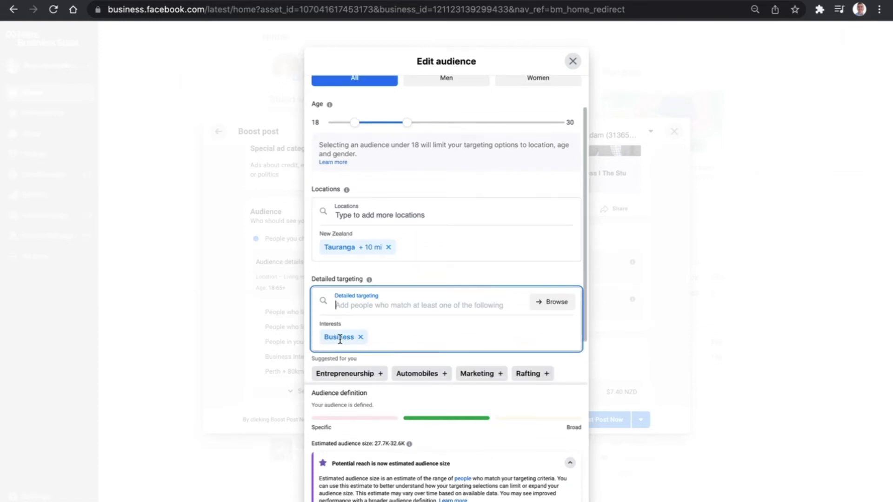
{"action": "scroll", "coordinate": [396, 333], "scroll_direction": "down", "scroll_amount": 1}
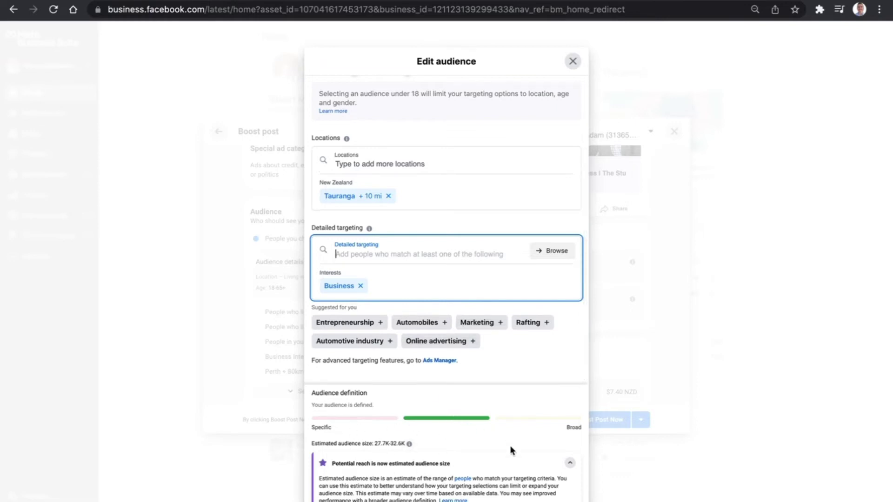
{"action": "scroll", "coordinate": [511, 450], "scroll_direction": "down", "scroll_amount": 1}
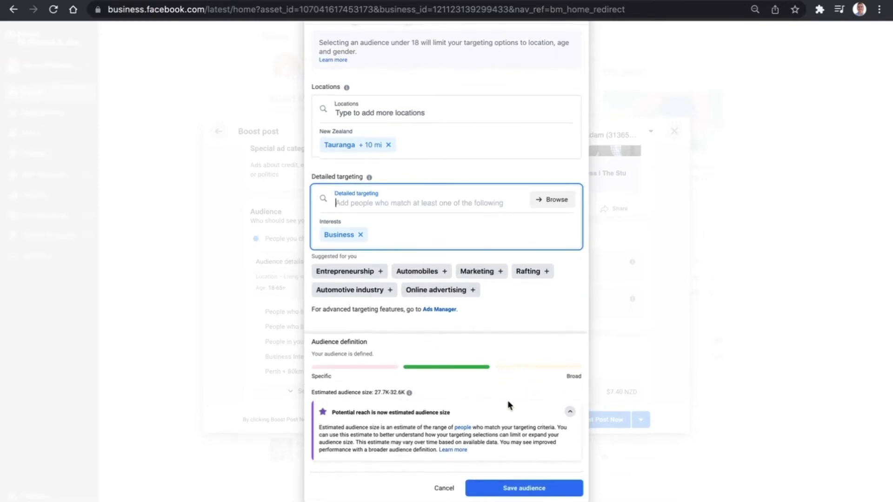
{"action": "left_click", "coordinate": [532, 492]}
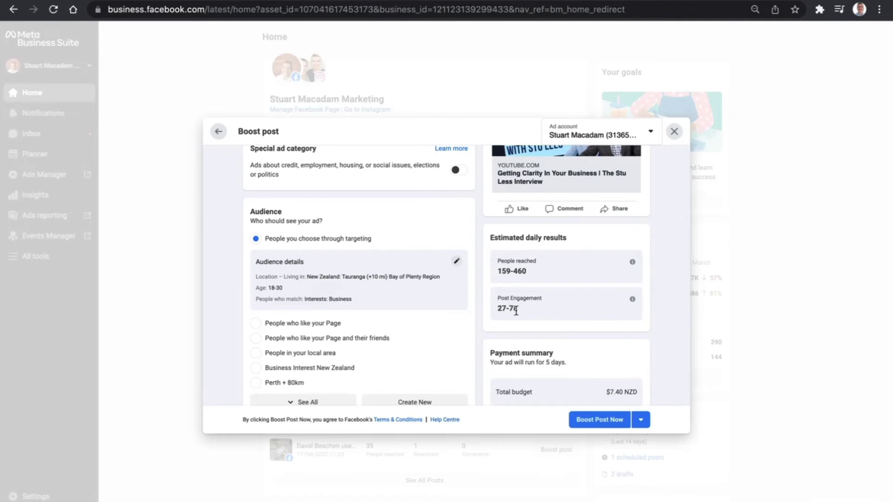
Step: Raise the total budget to $20.00 NZD
{"action": "scroll", "coordinate": [429, 290], "scroll_direction": "down", "scroll_amount": 5}
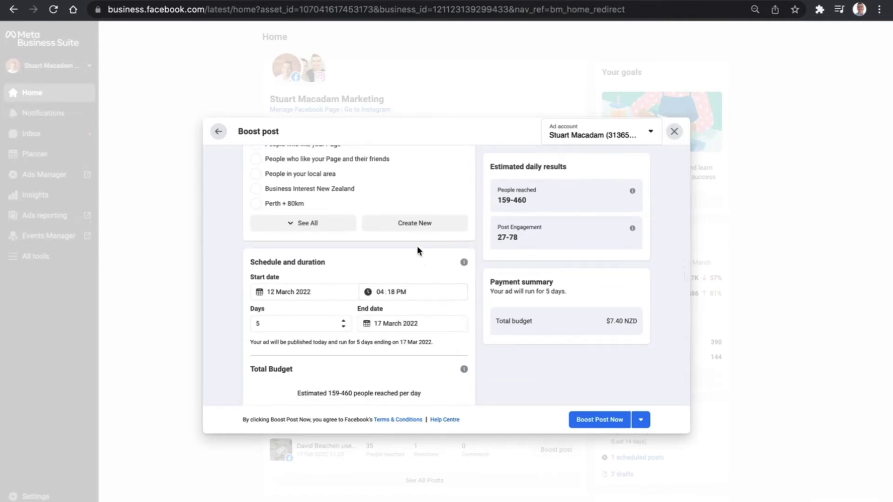
{"action": "scroll", "coordinate": [421, 255], "scroll_direction": "down", "scroll_amount": 2}
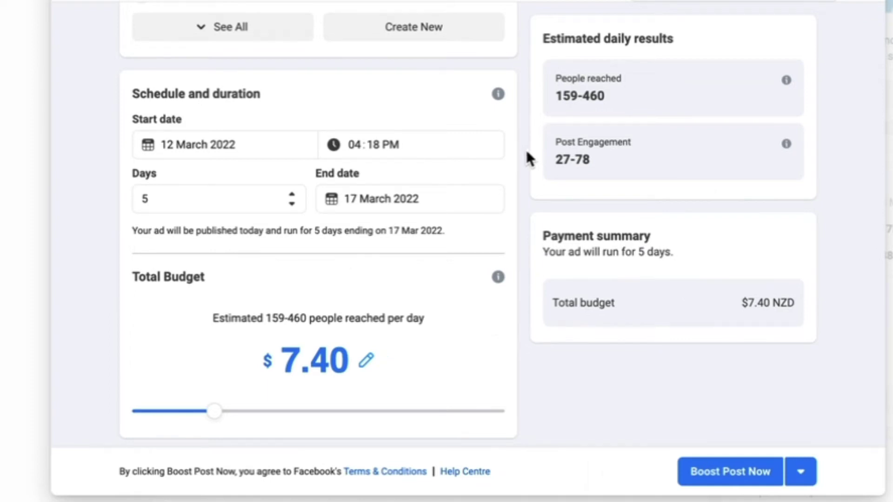
{"action": "left_click_drag", "start_coordinate": [213, 412], "coordinate": [327, 417]}
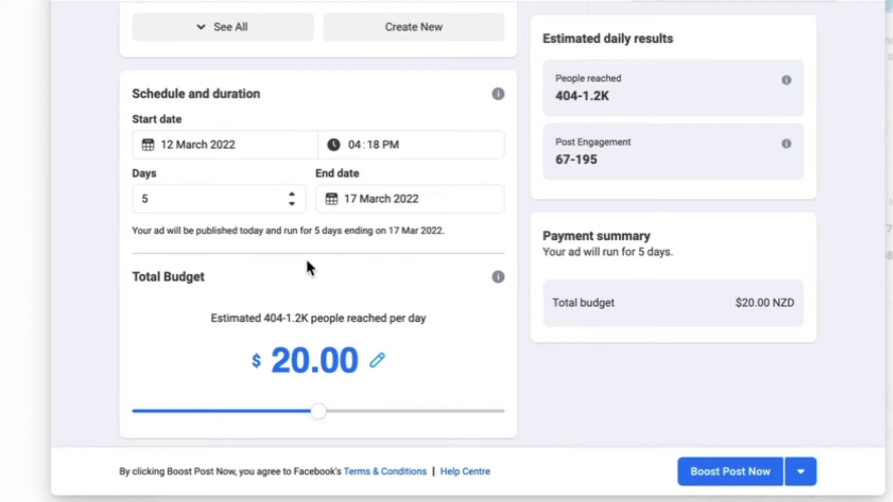
Step: Set the duration to 5 days, ending 17 March 2022
{"action": "left_click", "coordinate": [292, 195]}
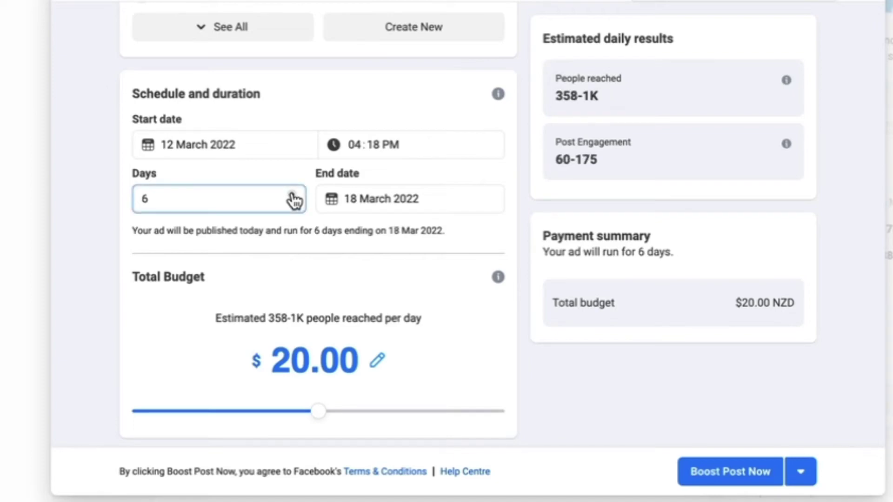
{"action": "left_click", "coordinate": [292, 195]}
{"action": "left_click", "coordinate": [293, 196]}
{"action": "left_click", "coordinate": [293, 196]}
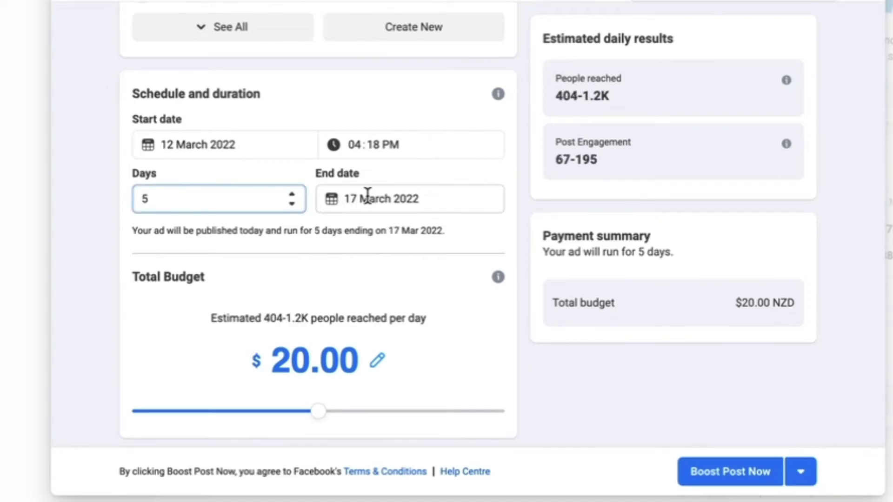
{"action": "left_click", "coordinate": [366, 196]}
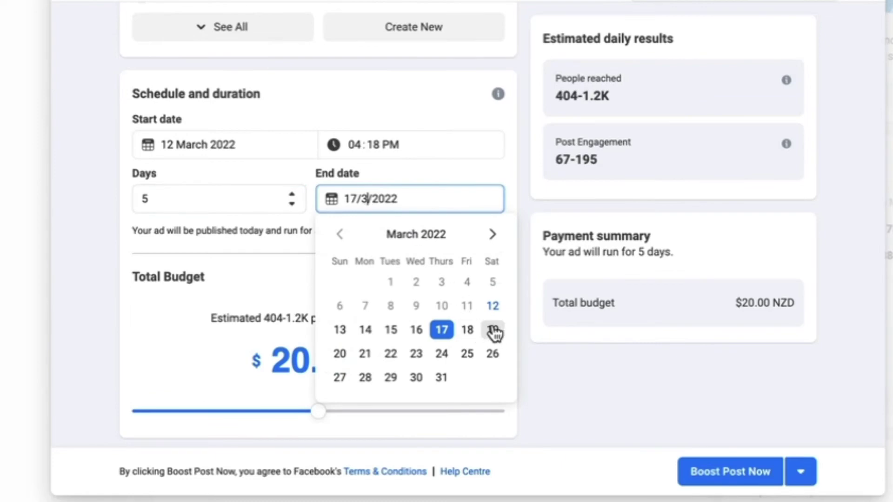
{"action": "left_click", "coordinate": [521, 140]}
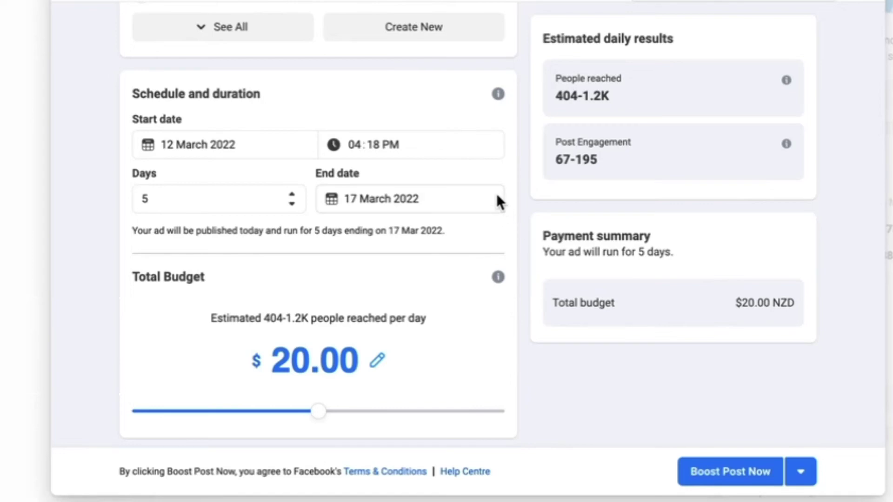
Step: Limit placements to Facebook only by unticking Instagram, giving an estimated 270-779 daily reach
{"action": "scroll", "coordinate": [497, 202], "scroll_direction": "down", "scroll_amount": 3}
{"action": "scroll", "coordinate": [496, 202], "scroll_direction": "down", "scroll_amount": 1}
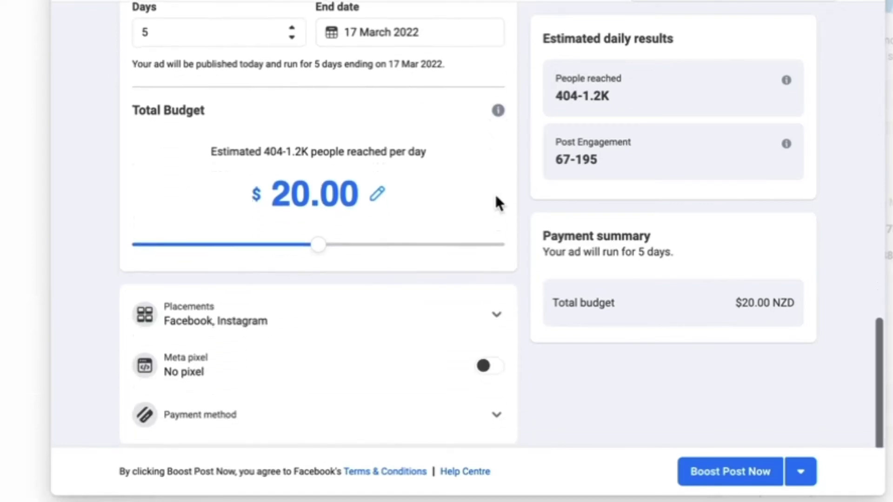
{"action": "left_click", "coordinate": [495, 309]}
{"action": "scroll", "coordinate": [479, 308], "scroll_direction": "down", "scroll_amount": 2}
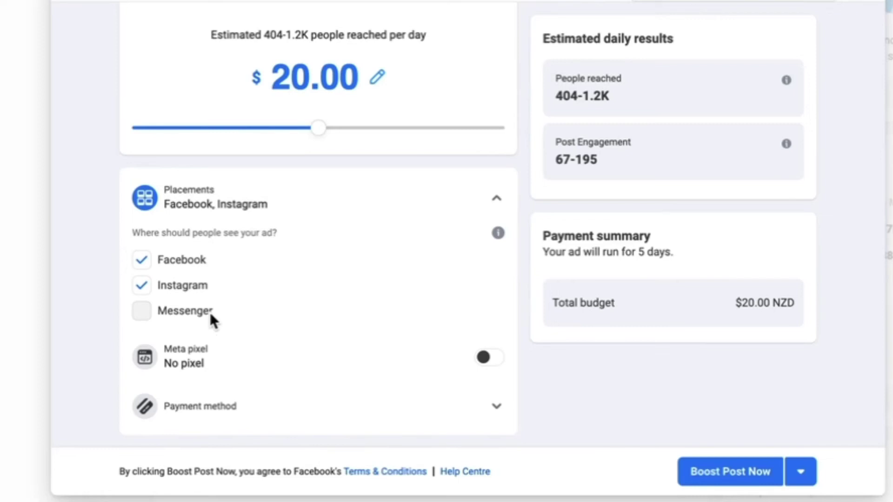
{"action": "left_click", "coordinate": [158, 290]}
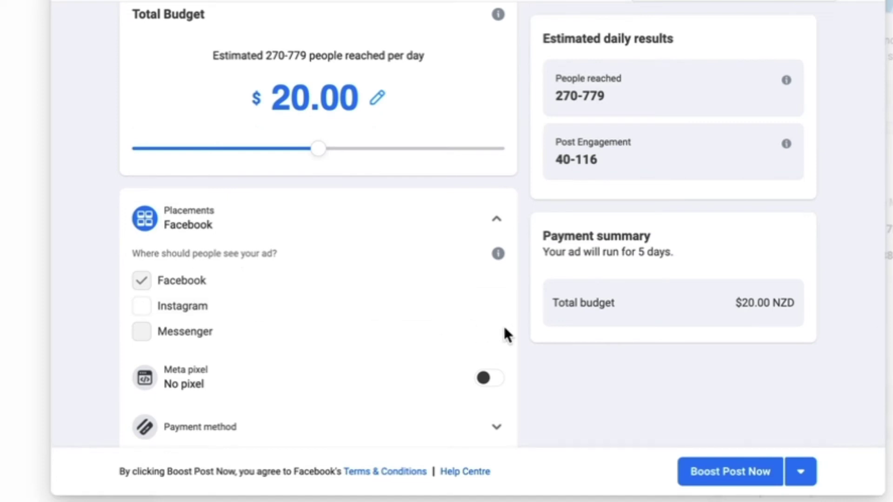
{"action": "scroll", "coordinate": [504, 326], "scroll_direction": "down", "scroll_amount": 1}
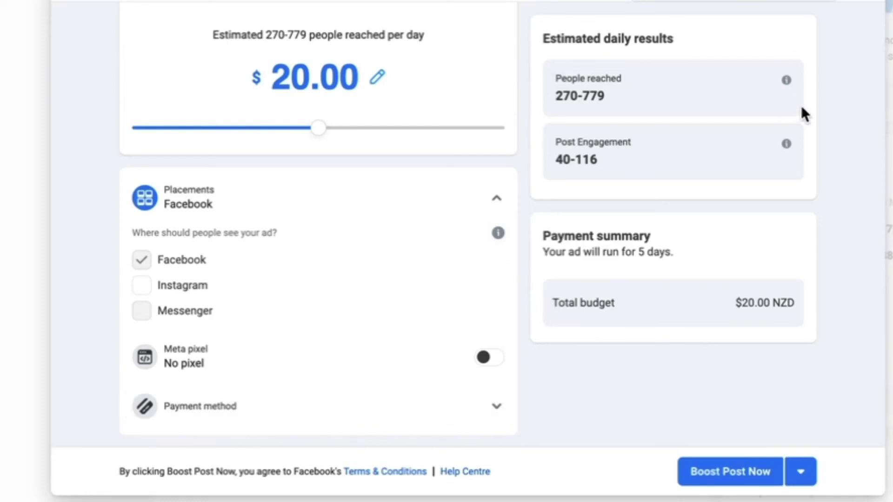
{"action": "scroll", "coordinate": [822, 93], "scroll_direction": "up", "scroll_amount": 10}
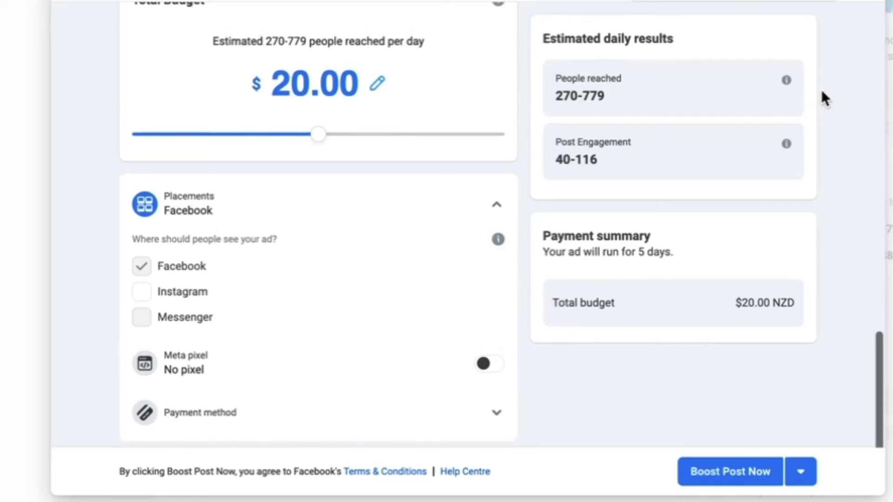
{"action": "scroll", "coordinate": [821, 90], "scroll_direction": "up", "scroll_amount": 5}
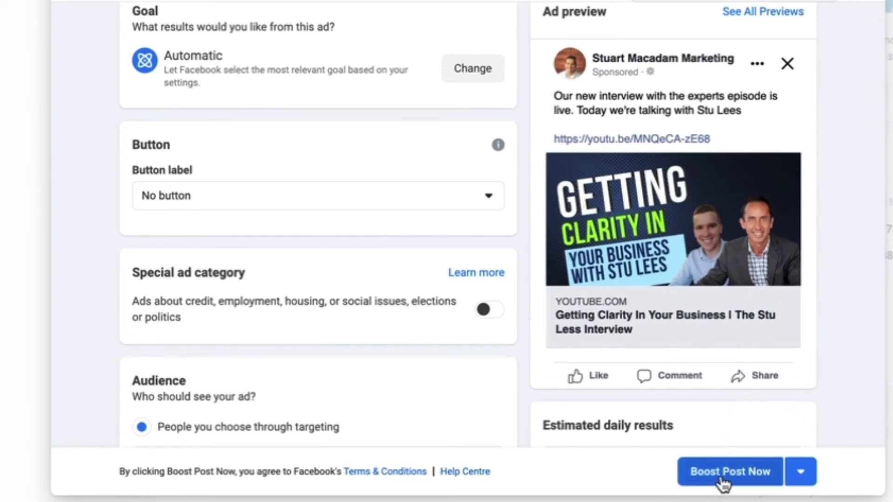
Step: Submit the boost immediately with Boost Post Now instead of scheduling it
{"action": "left_click", "coordinate": [808, 479]}
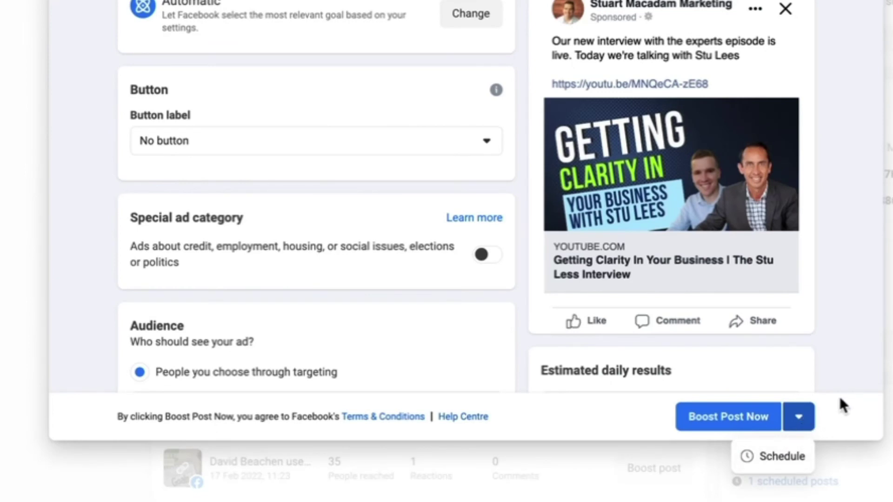
{"action": "left_click", "coordinate": [743, 427]}
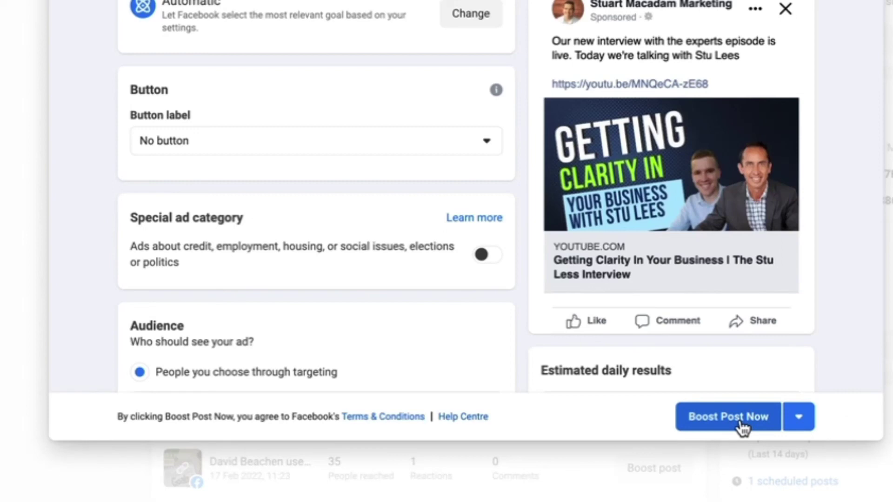
{"action": "left_click", "coordinate": [743, 427]}
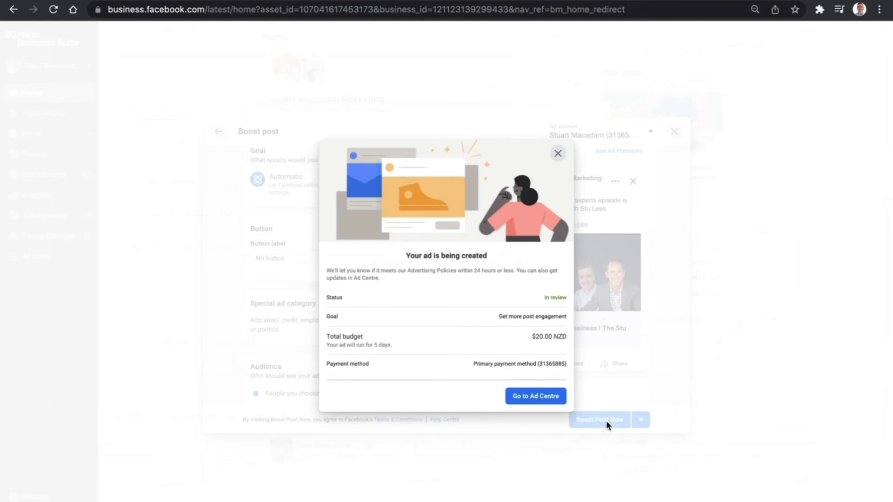